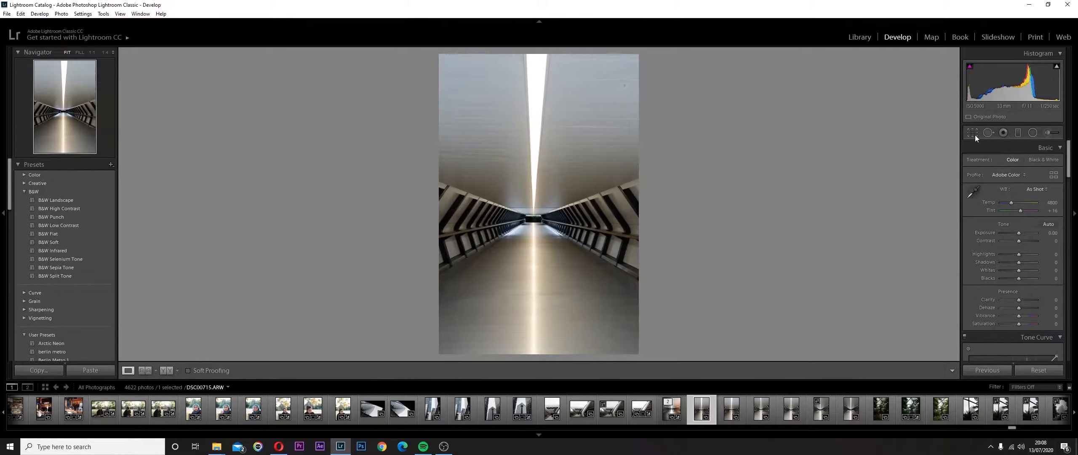
- Crop the photo to the 4 x 5 / 8 x 10 aspect, shift the image up within the frame and tighten the crop slightly
left_click(975, 135)
left_click(1038, 162)
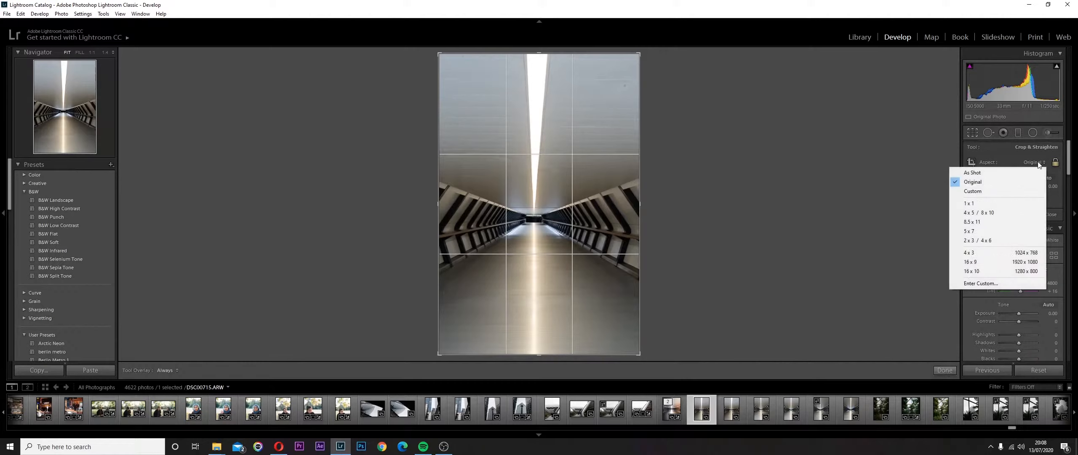
left_click(1007, 212)
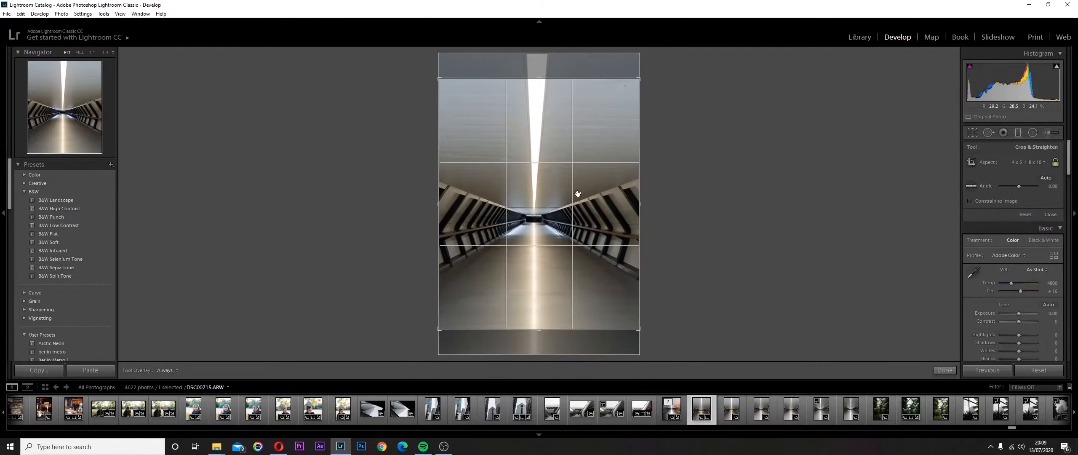
left_click_drag(577, 190, 577, 168)
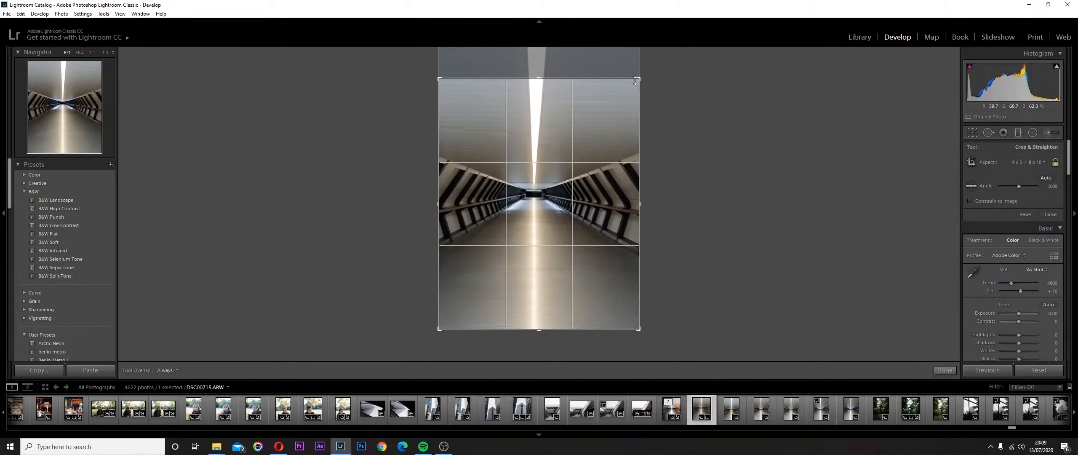
left_click_drag(638, 79, 635, 80)
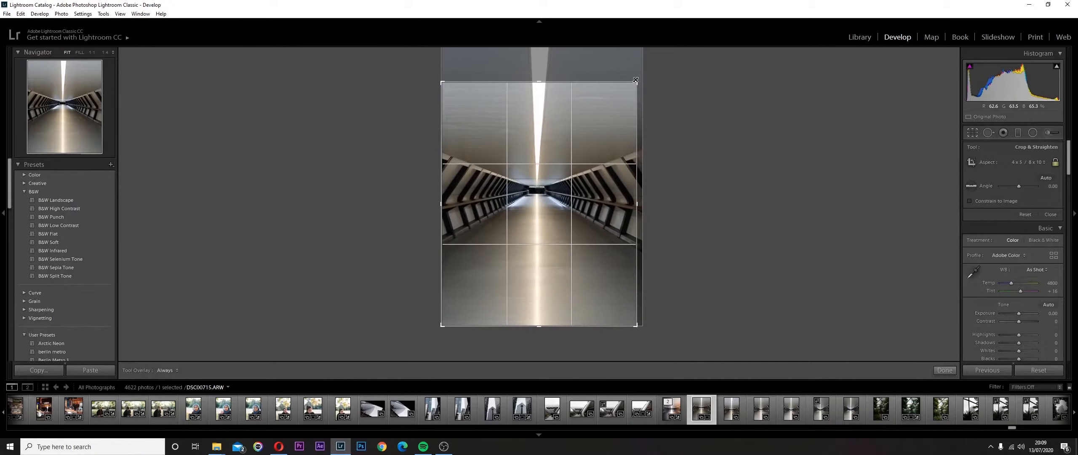
key("Return")
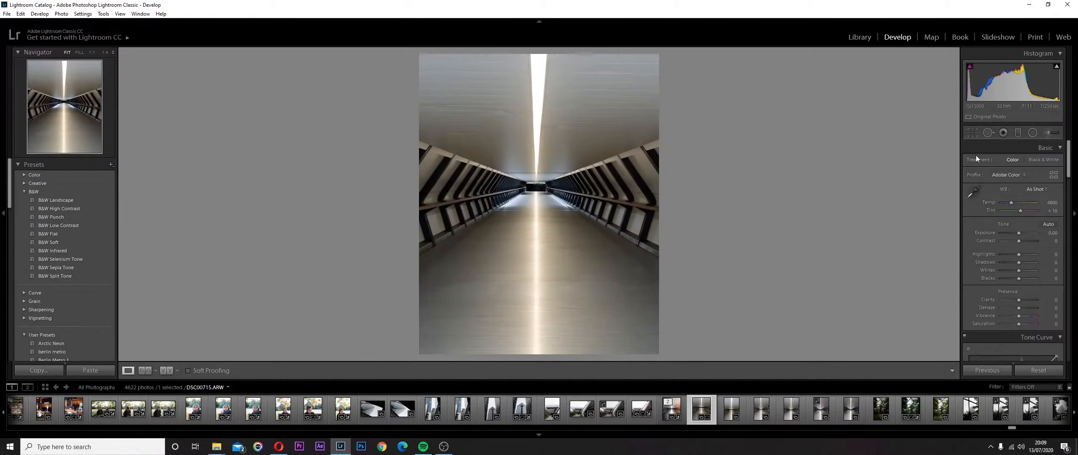
- Readjust the crop by moving the image slightly down within the crop frame, and apply it
left_click(973, 133)
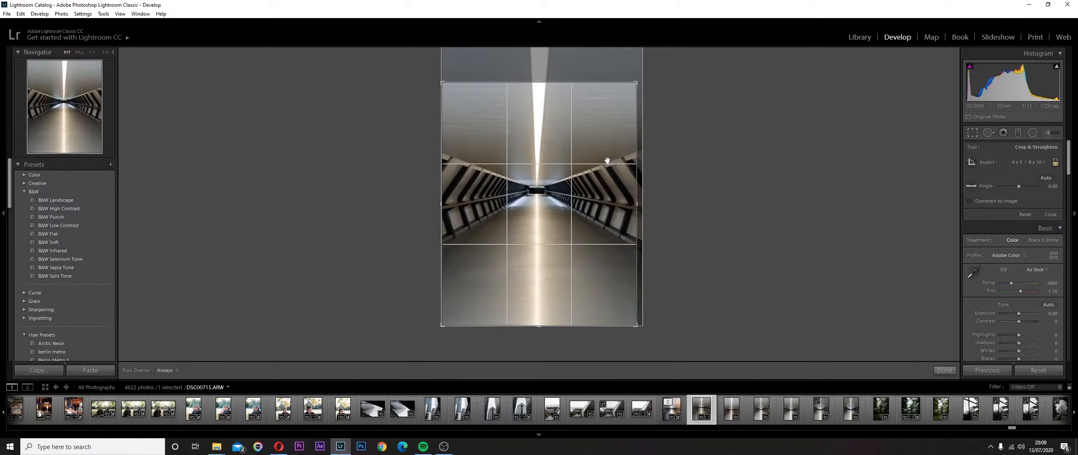
left_click_drag(592, 141, 595, 148)
key("Return")
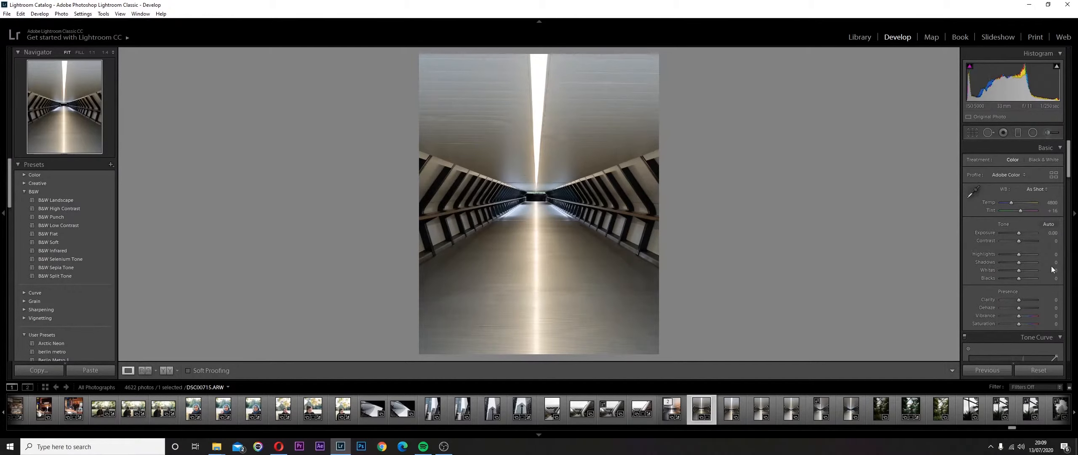
- Shape the RGB tone curve into a gentle S-curve with three points, lowering the shadows, raising the highlights and slightly lifting the black point
scroll(1029, 267, "down", 5)
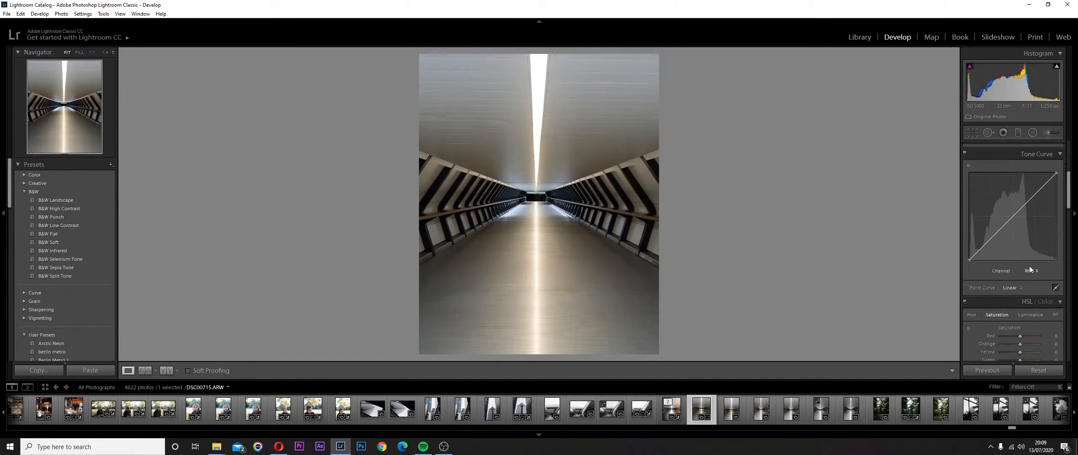
left_click(1036, 195)
left_click(1013, 216)
left_click(991, 238)
left_click_drag(992, 237, 994, 239)
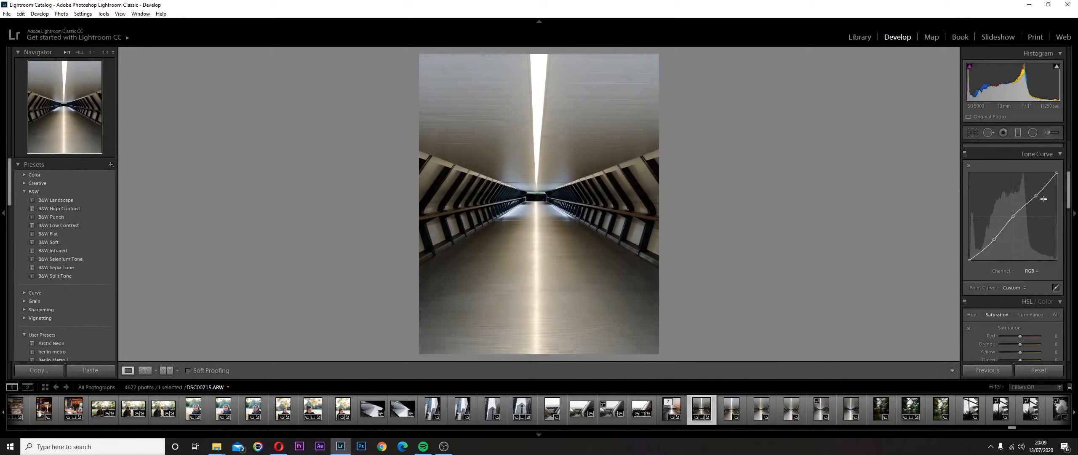
left_click_drag(1036, 196, 1030, 193)
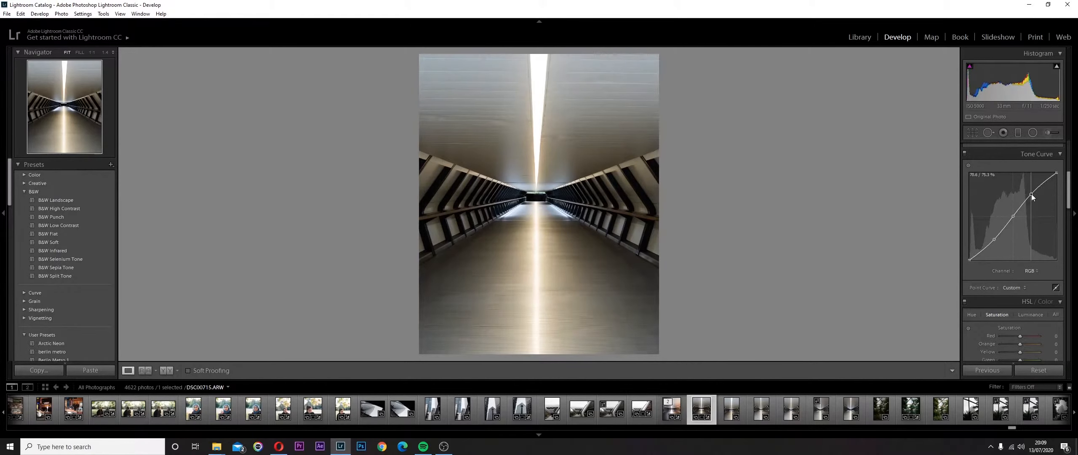
left_click_drag(970, 260, 966, 258)
- Enable Remove Chromatic Aberration in the lens profile corrections
scroll(995, 302, "down", 8)
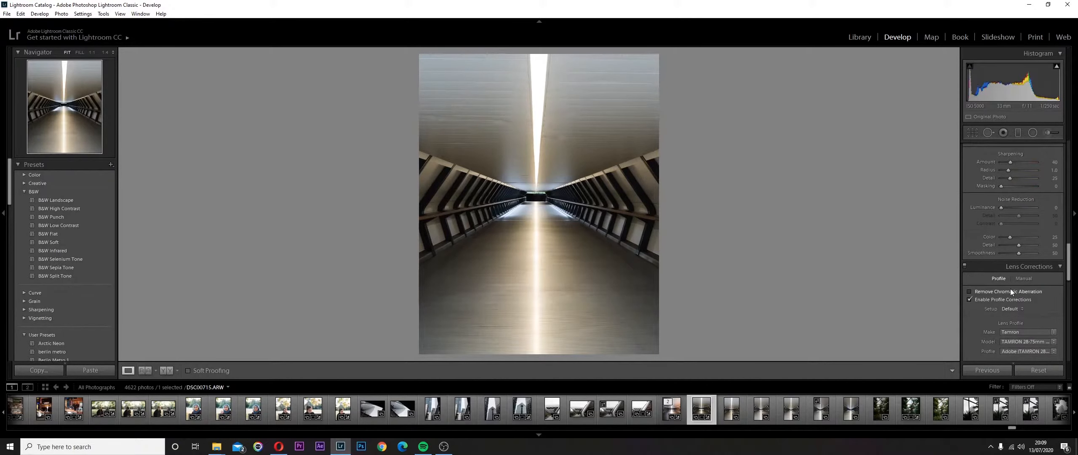
scroll(1035, 246, "down", 10)
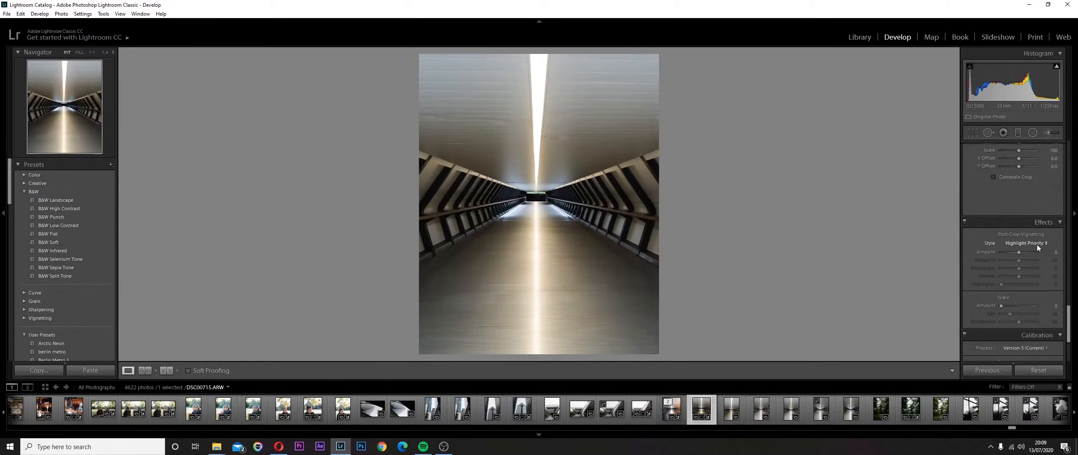
scroll(1036, 245, "up", 1)
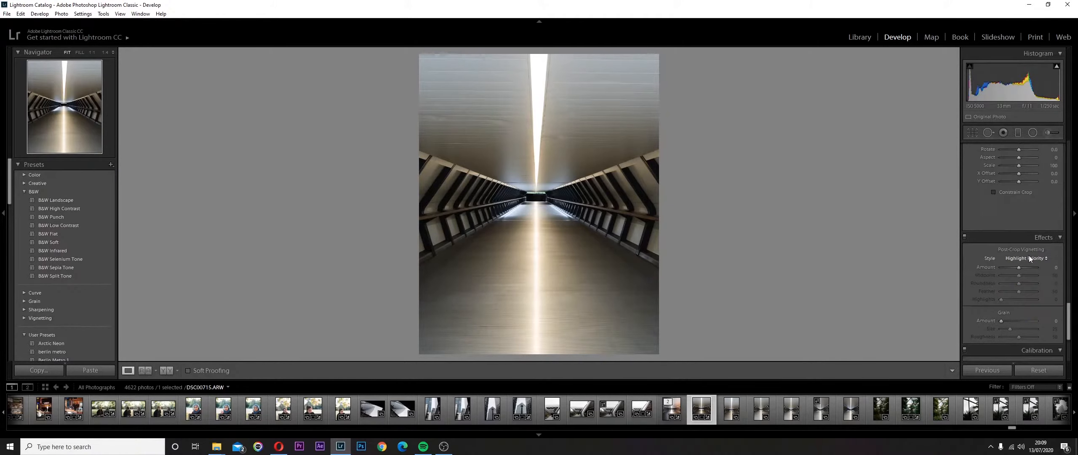
- Set both Luminance and Color noise reduction to 100
scroll(1029, 255, "up", 5)
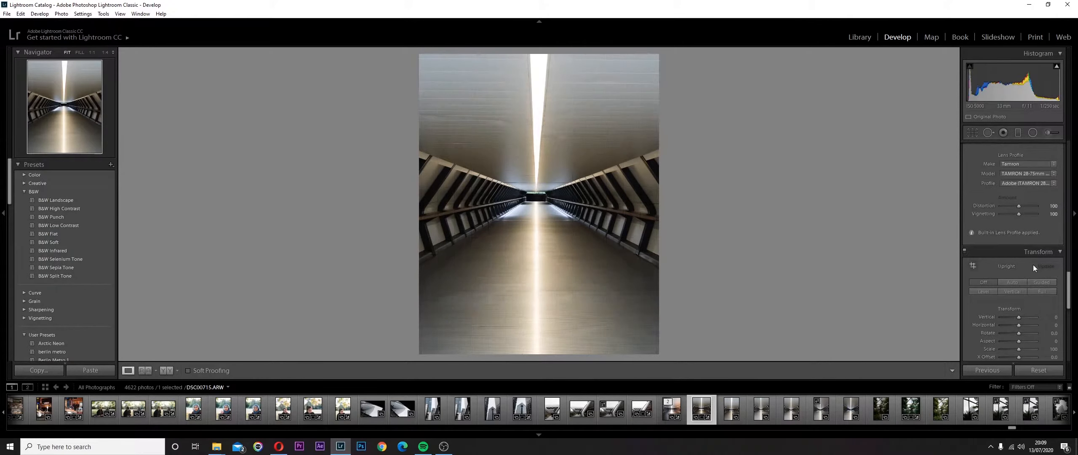
scroll(1033, 267, "up", 4)
scroll(1019, 290, "up", 8)
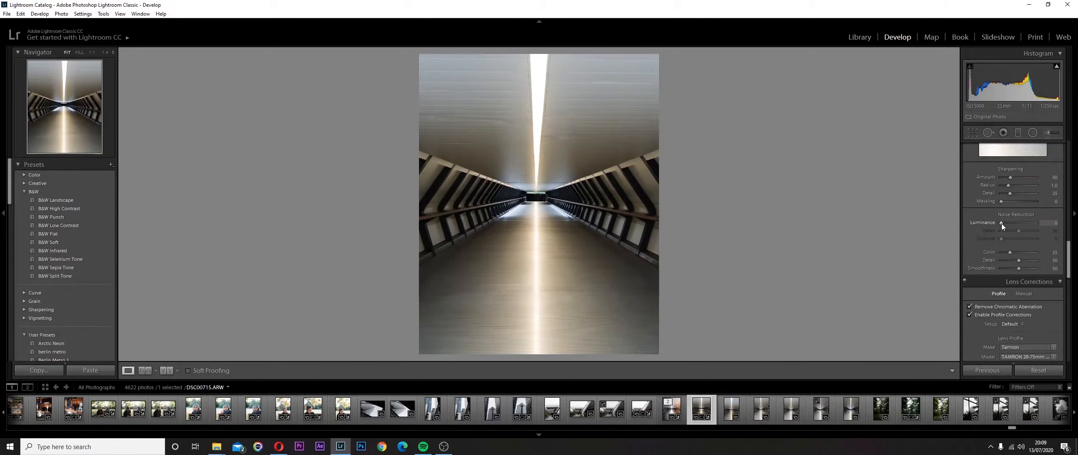
left_click_drag(1001, 223, 1037, 223)
scroll(1018, 255, "up", 3)
scroll(1021, 240, "up", 3)
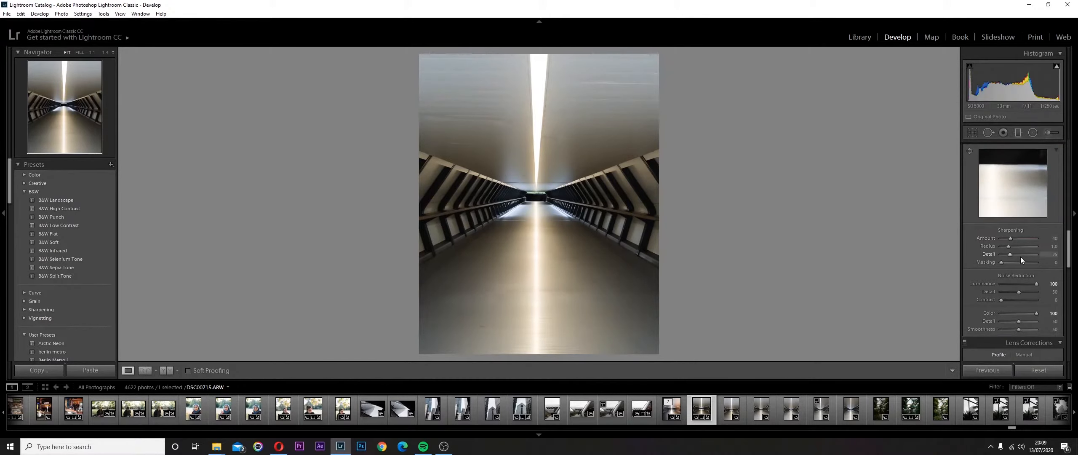
- Lower the photo's Clarity to -21
scroll(1021, 256, "up", 10)
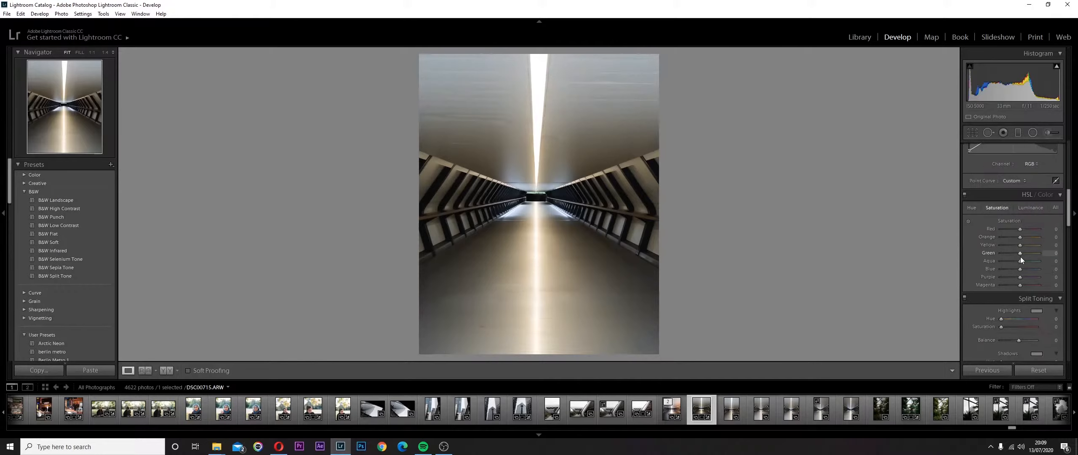
left_click_drag(491, 210, 706, 182)
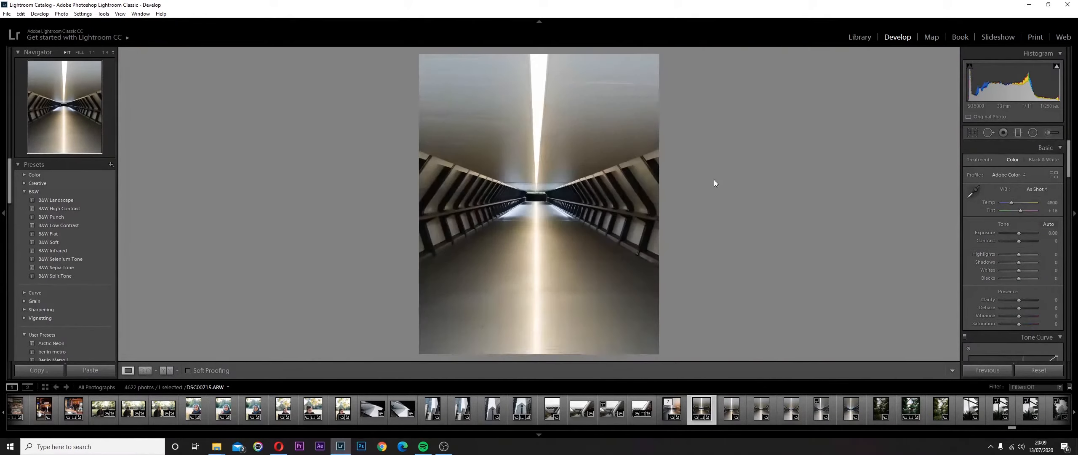
scroll(1022, 279, "down", 3)
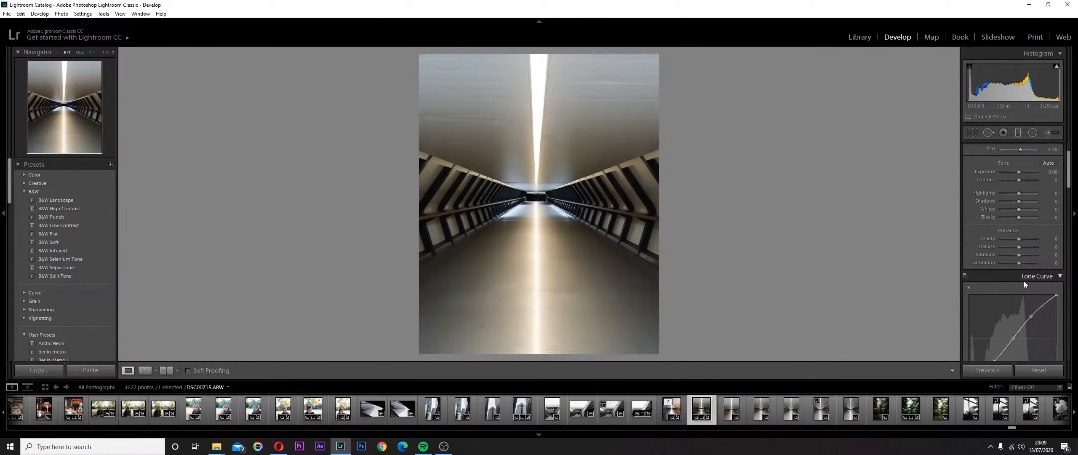
left_click_drag(1018, 239, 1013, 239)
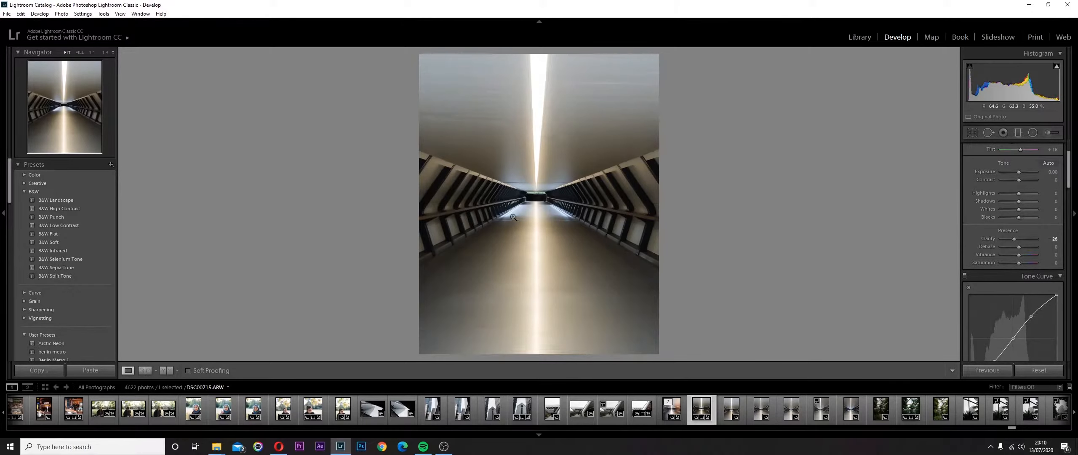
left_click_drag(1013, 239, 1014, 239)
- Add a graduated filter from the photo's left edge, cool its Temp to -30 and extend its inner boundary past the middle
left_click(1020, 133)
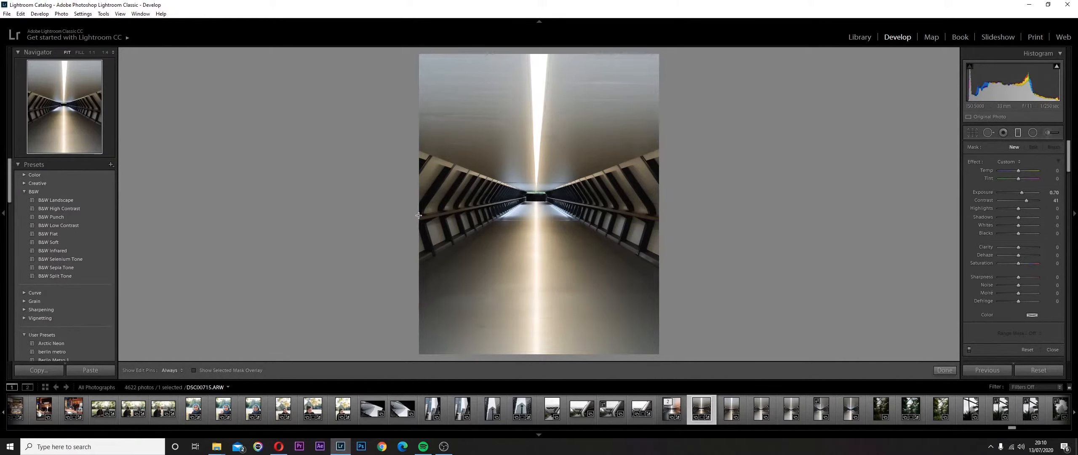
left_click_drag(419, 215, 552, 223)
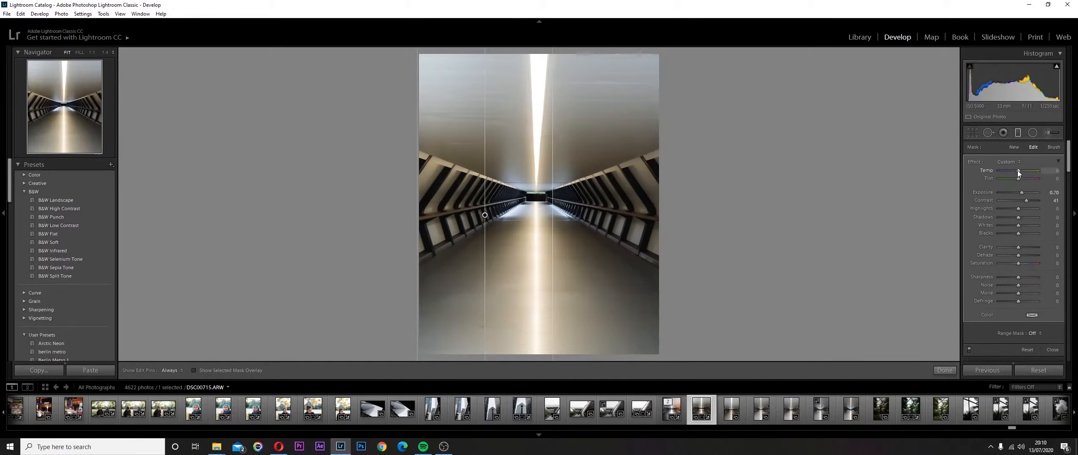
left_click_drag(1017, 170, 1010, 171)
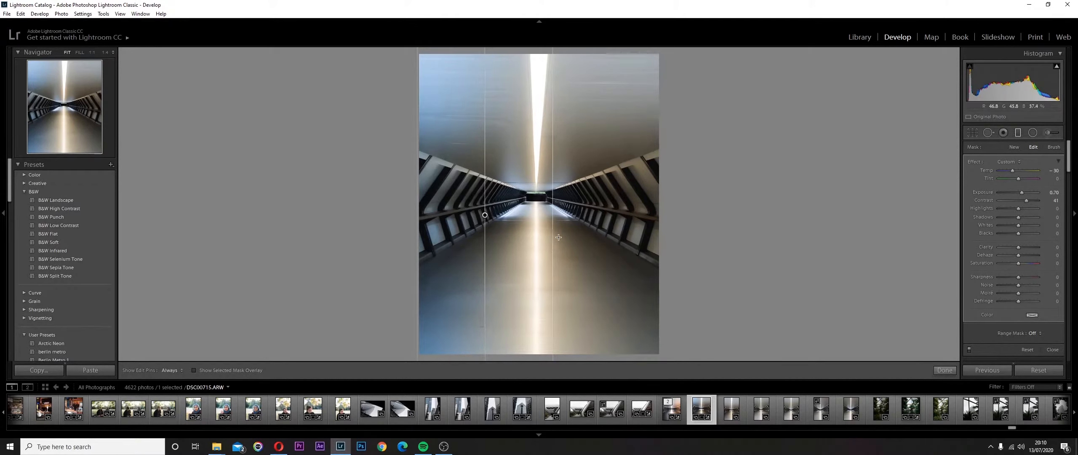
left_click_drag(566, 207, 597, 206)
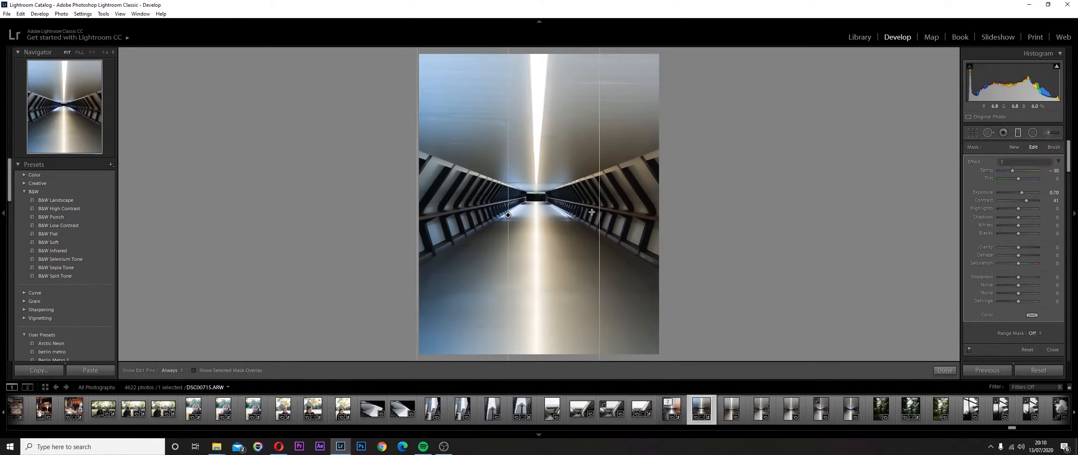
left_click(591, 212)
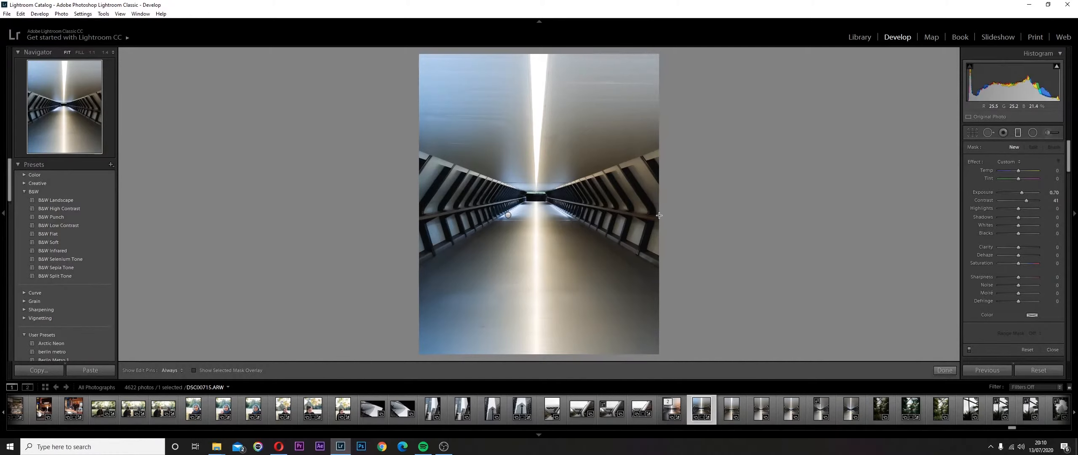
- Add a graduated filter from the photo's right edge past the middle, reset its Exposure and Contrast, and warm its Temp to 33
left_click_drag(658, 215, 493, 218)
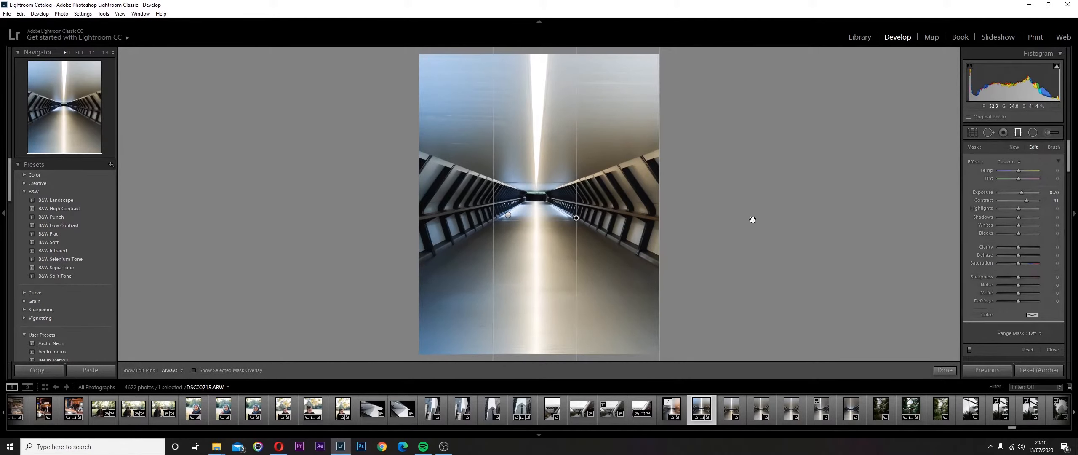
double_click(984, 201)
double_click(984, 193)
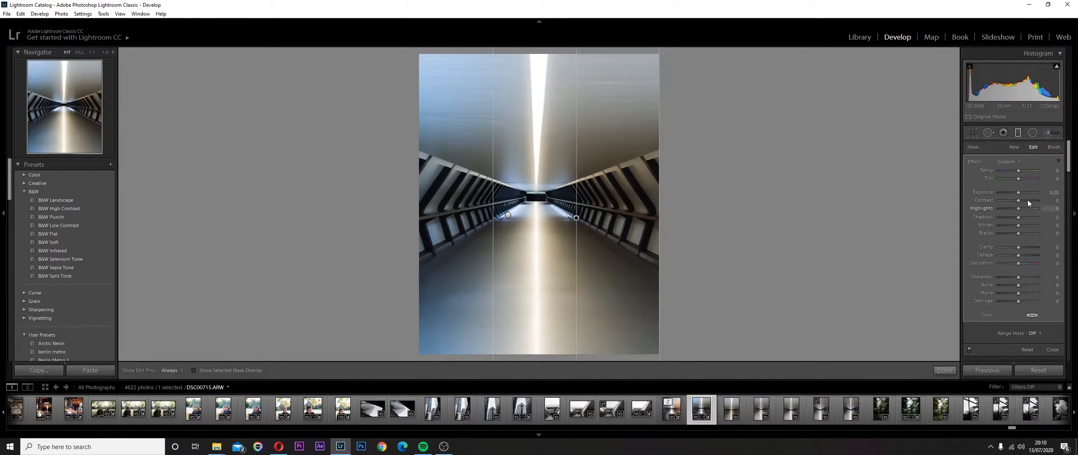
left_click_drag(1017, 171, 1027, 174)
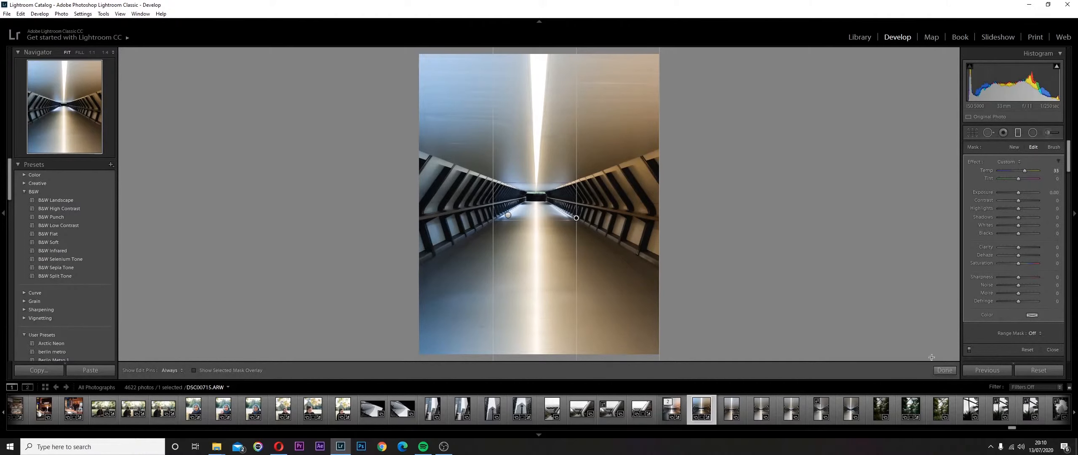
left_click(950, 372)
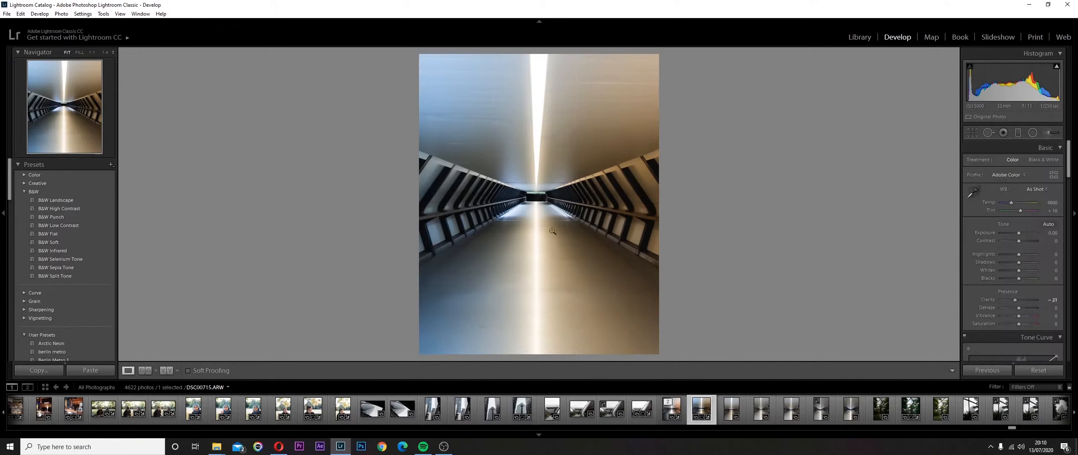
- Reset the Contrast and Exposure of the left graduated filter, and raise its Exposure slightly
left_click(1032, 133)
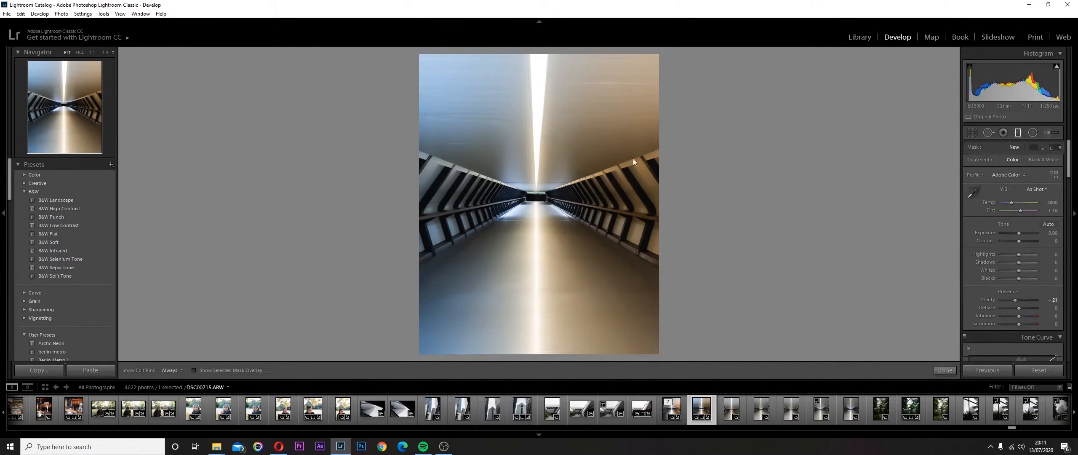
left_click(508, 215)
double_click(989, 199)
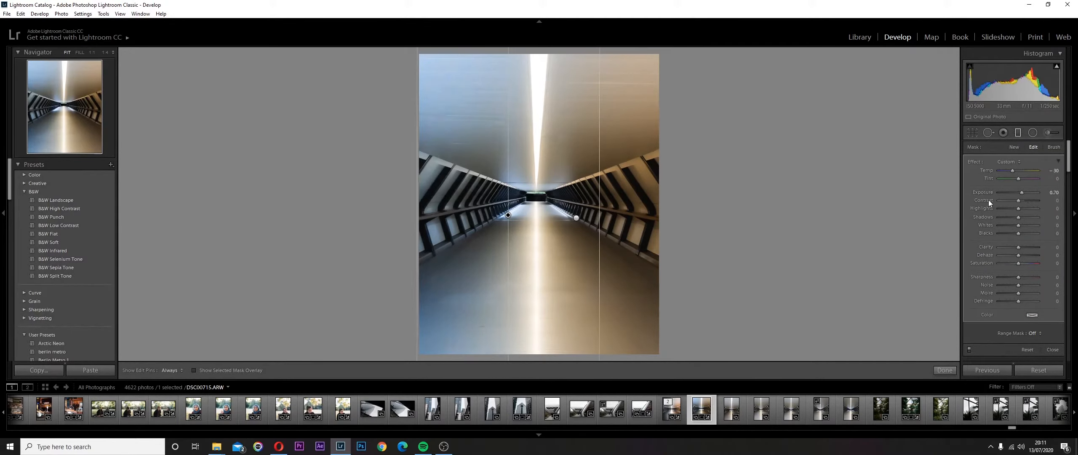
double_click(988, 192)
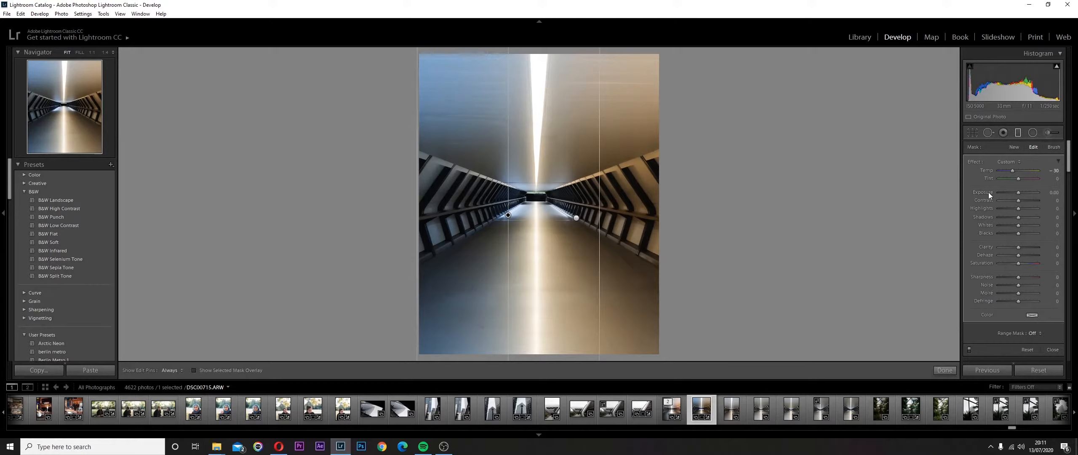
left_click_drag(1018, 193, 1020, 193)
- Raise the right graduated filter's Exposure to about 0.17 and finish the filter editing
left_click(576, 219)
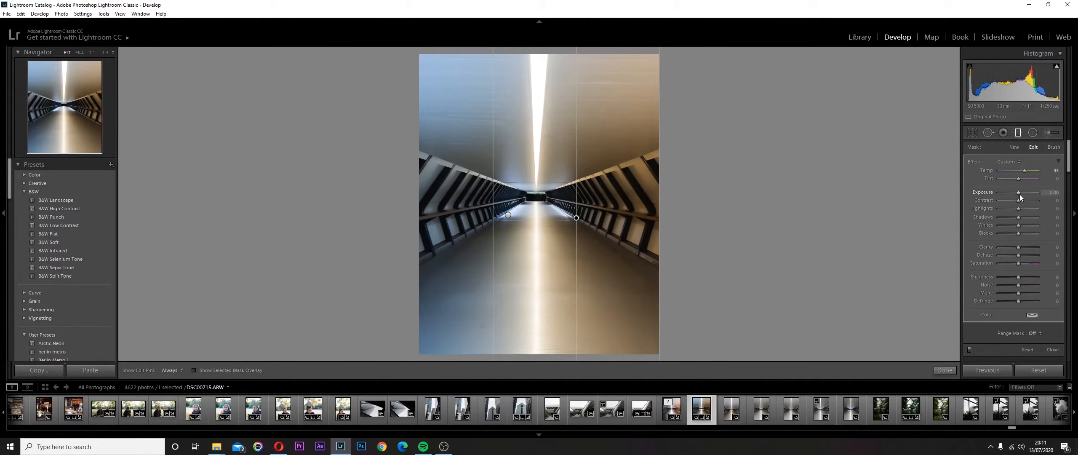
left_click_drag(1019, 194, 1020, 194)
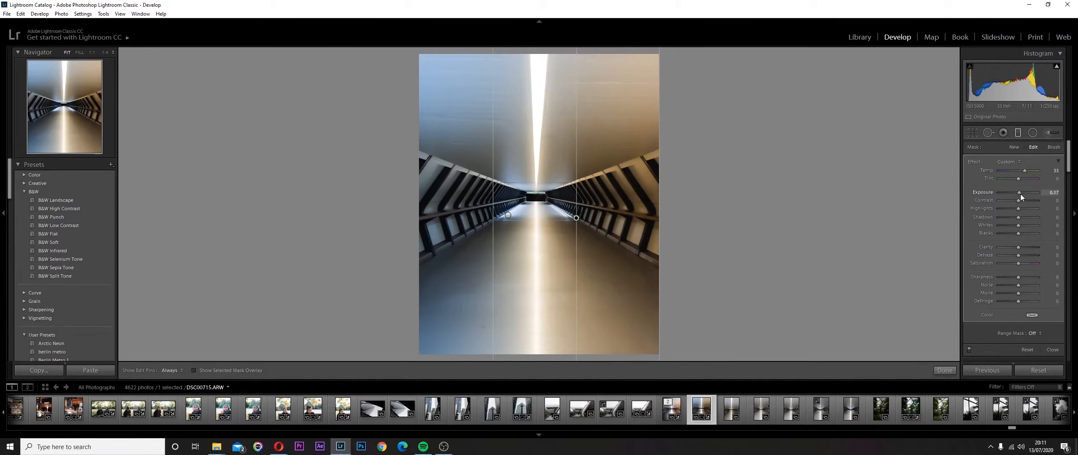
left_click(945, 370)
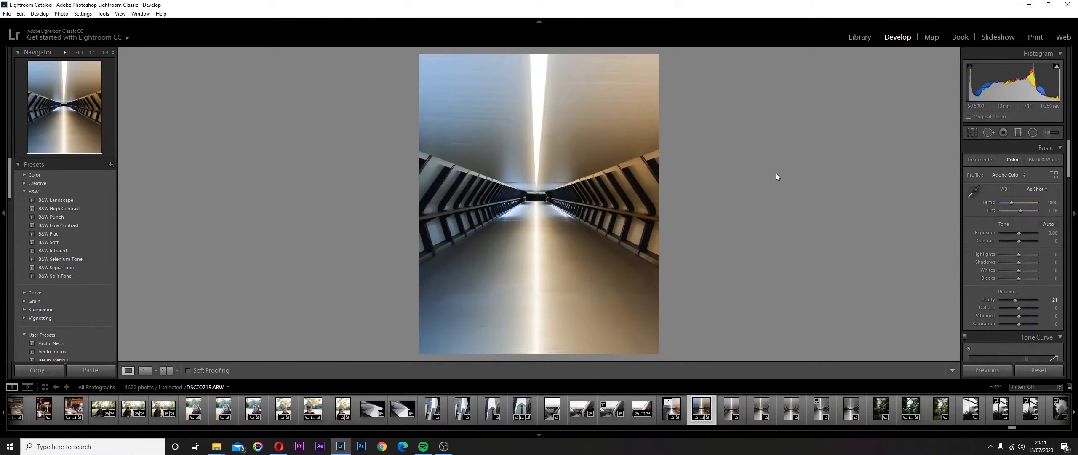
- Add a graduated filter rising from the photo's bottom edge over the lower floor, and reset its Contrast and Exposure
scroll(1019, 234, "down", 3)
scroll(1019, 234, "up", 3)
left_click(1018, 133)
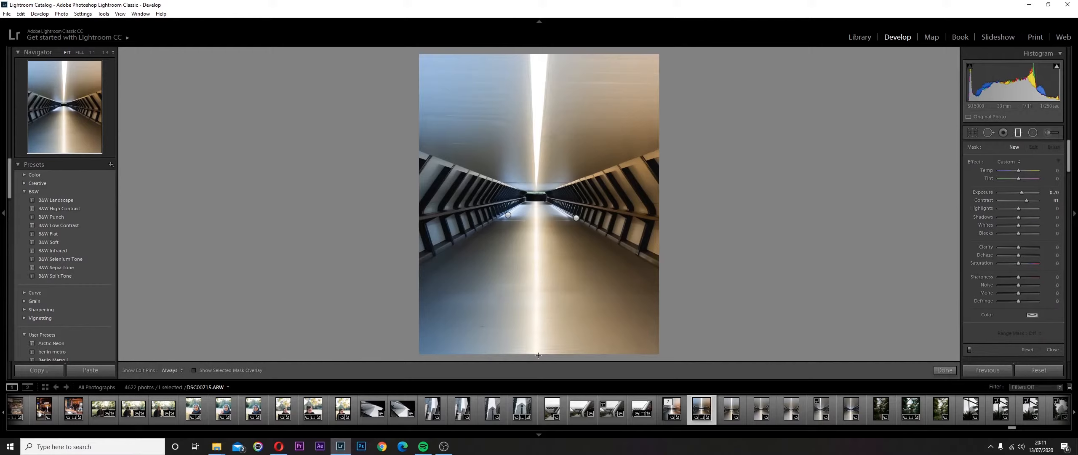
left_click_drag(538, 354, 544, 273)
double_click(1026, 200)
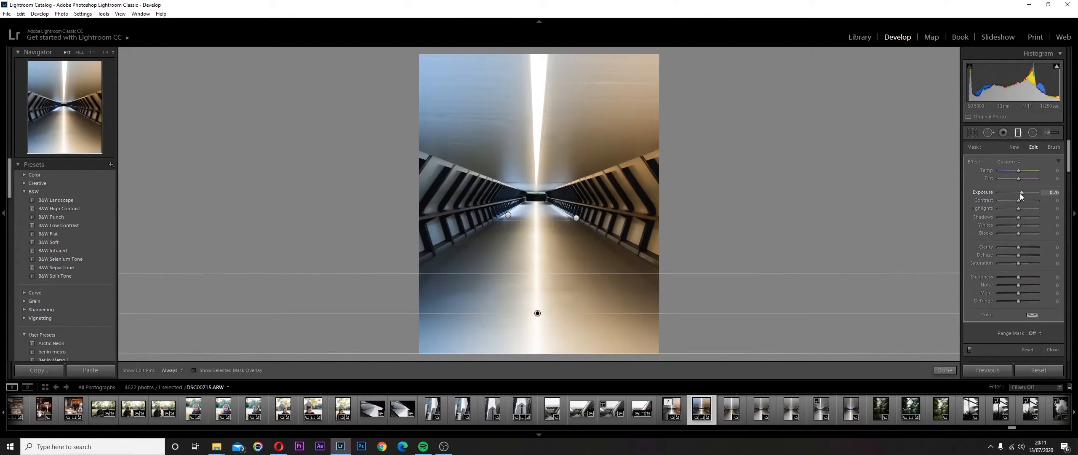
left_click_drag(1023, 194, 1019, 195)
double_click(993, 192)
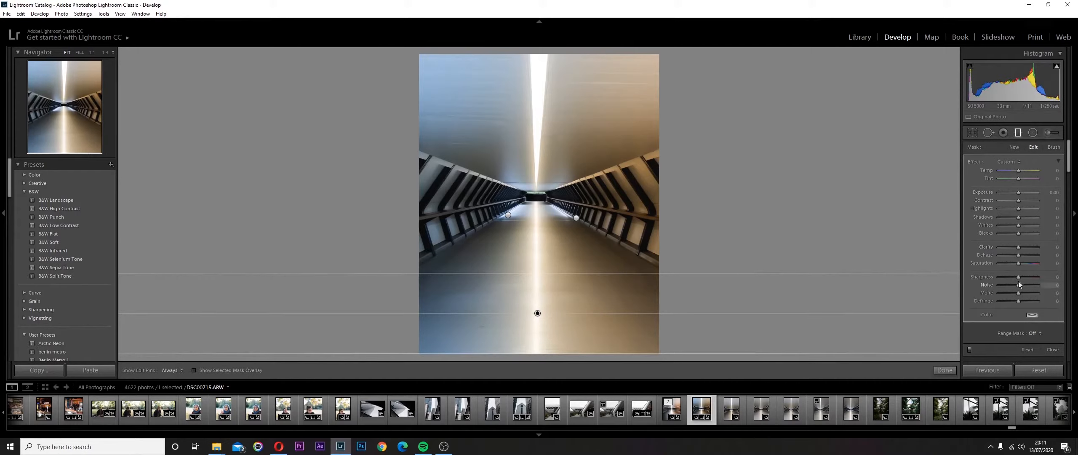
- Set the bottom graduated filter's Blacks to -46, Whites to -37 and Shadows to -24, fine-tune its Highlights, and finish the filter editing
left_click_drag(1019, 233, 1013, 226)
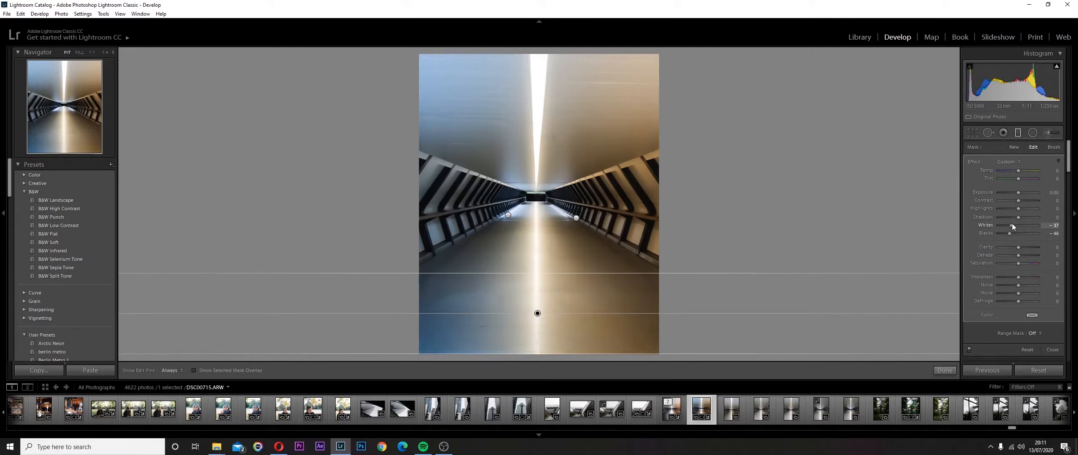
left_click_drag(1020, 217, 1013, 216)
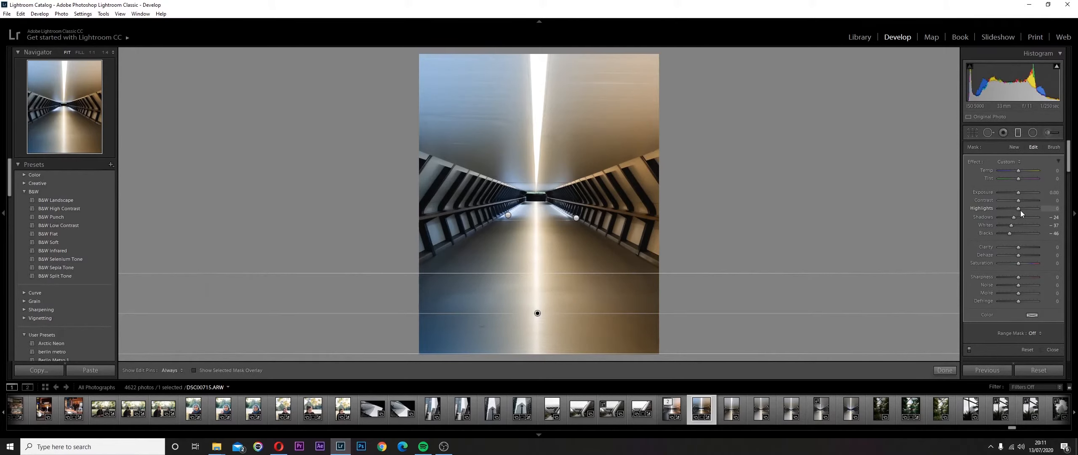
left_click_drag(1029, 209, 1021, 211)
left_click(945, 370)
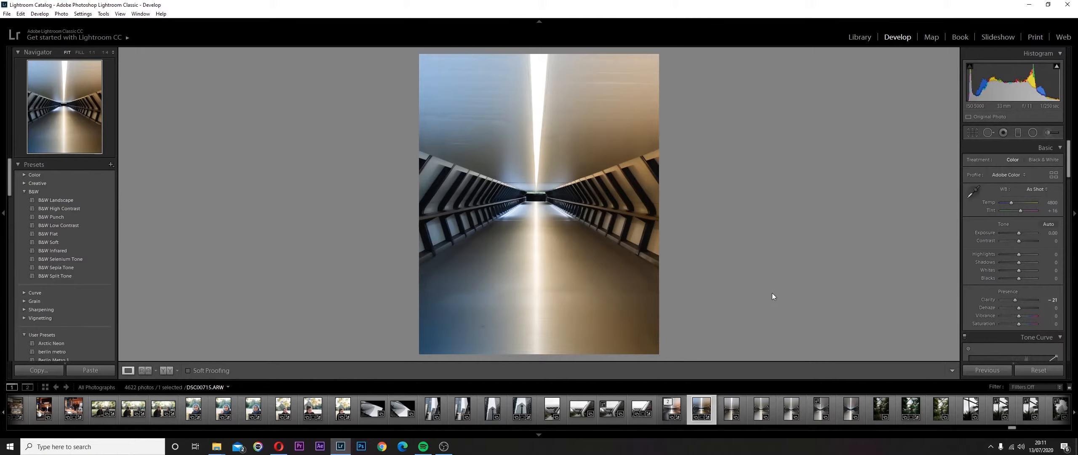
- Open the edited tunnel photo in Adobe Photoshop CC 2015 and duplicate its Background layer under the default name
right_click(698, 410)
mouse_move(760, 211)
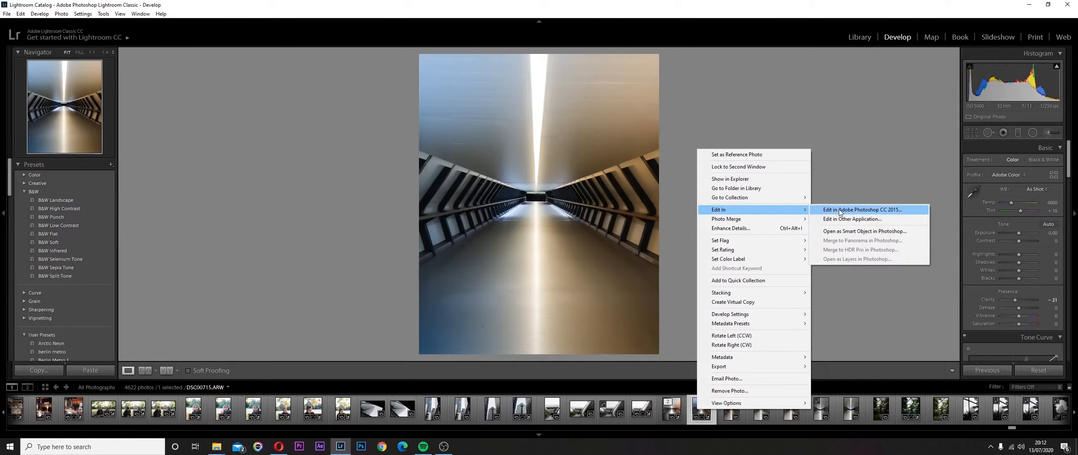
left_click(855, 210)
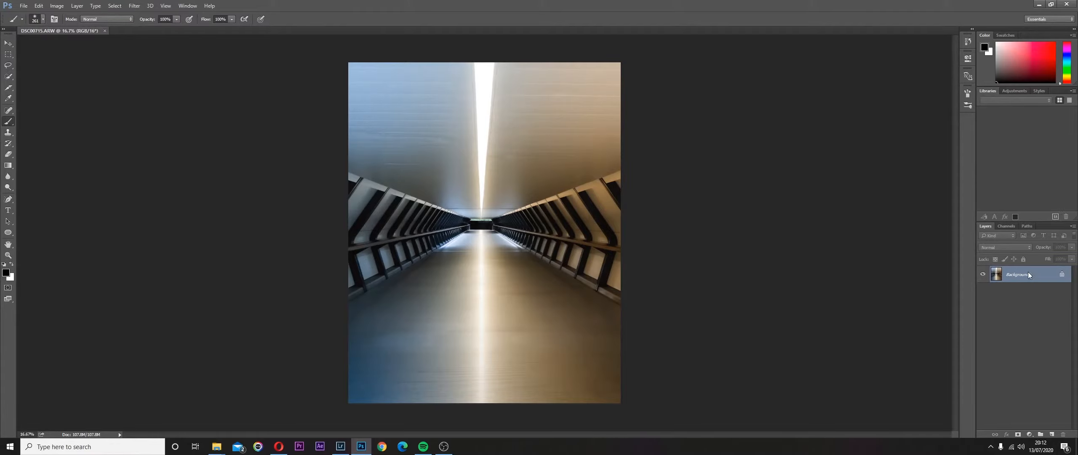
right_click(1028, 275)
left_click(1023, 291)
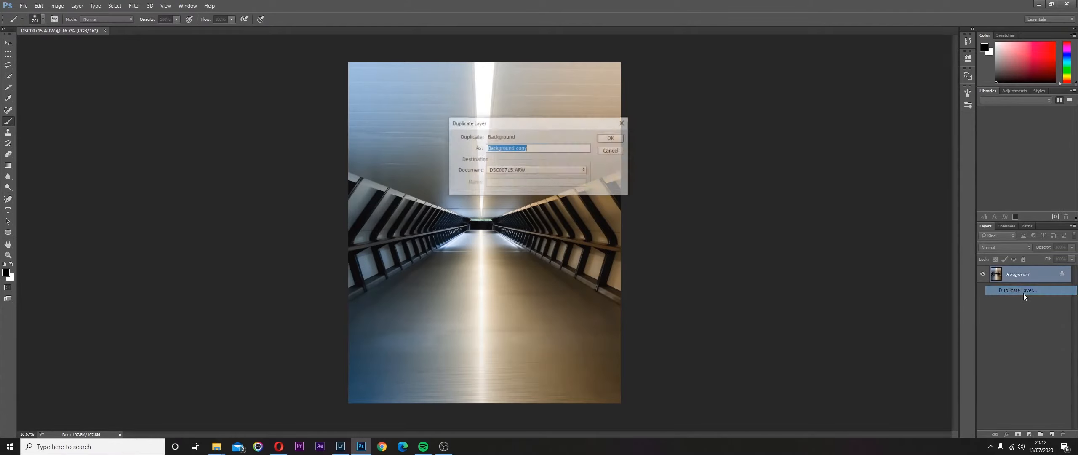
key("Return")
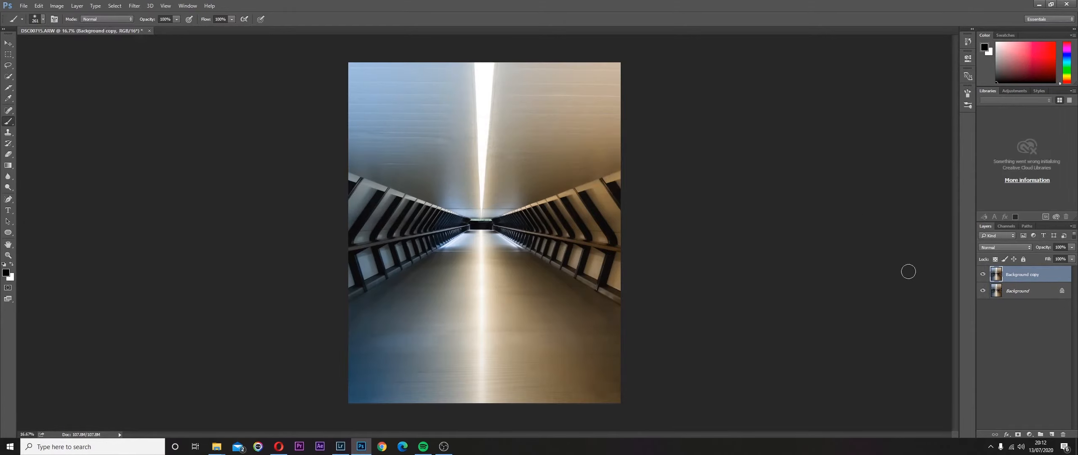
- Apply a strong Radial Blur to the duplicated layer with the Zoom method and Best quality, and add a white layer mask to it
right_click(750, 173)
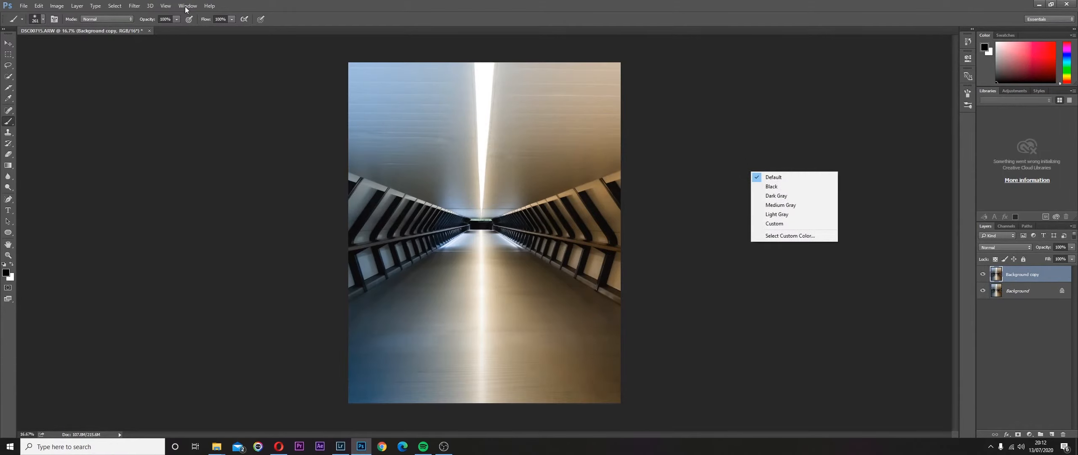
left_click(134, 6)
left_click(134, 6)
mouse_move(165, 6)
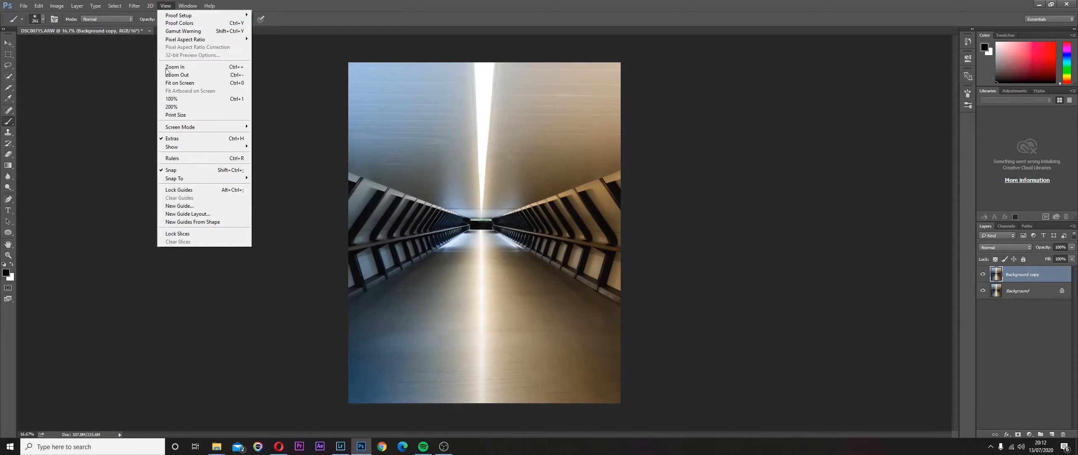
mouse_move(156, 101)
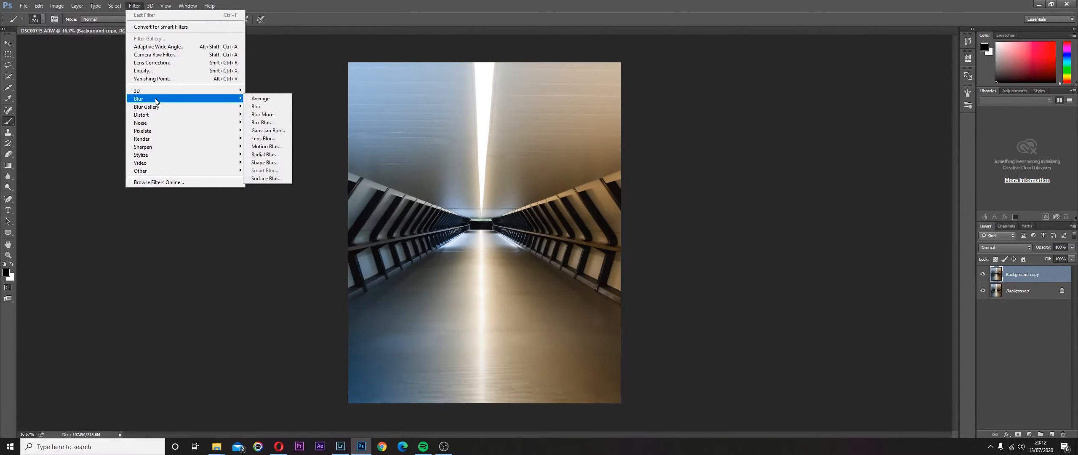
left_click(272, 158)
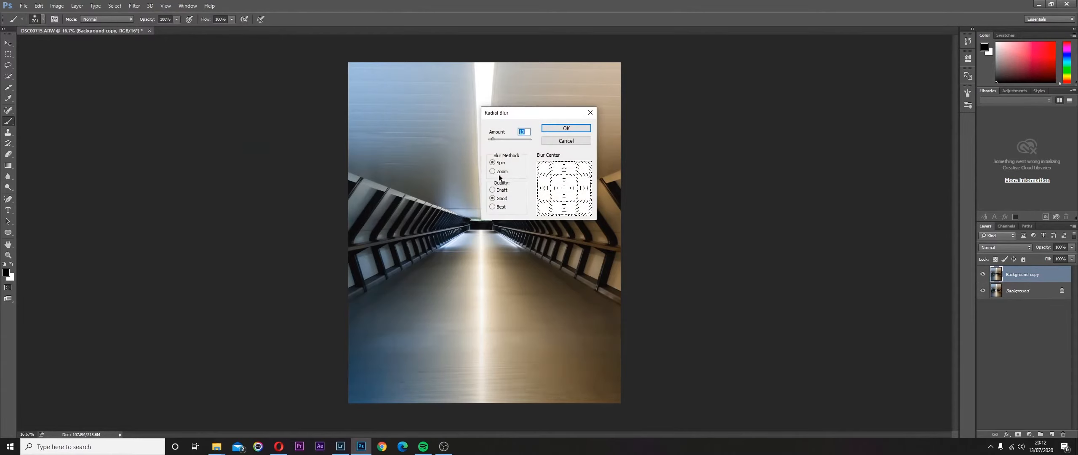
left_click(499, 174)
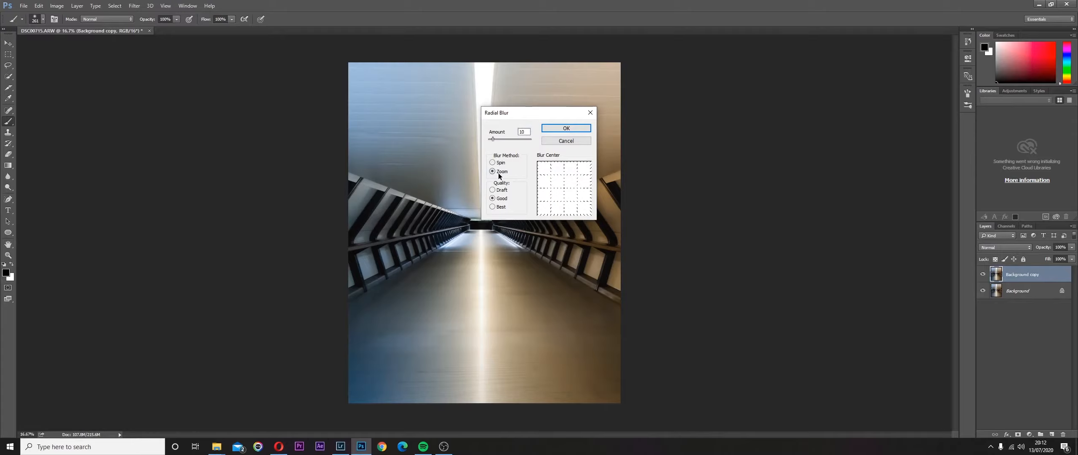
left_click_drag(495, 140, 520, 141)
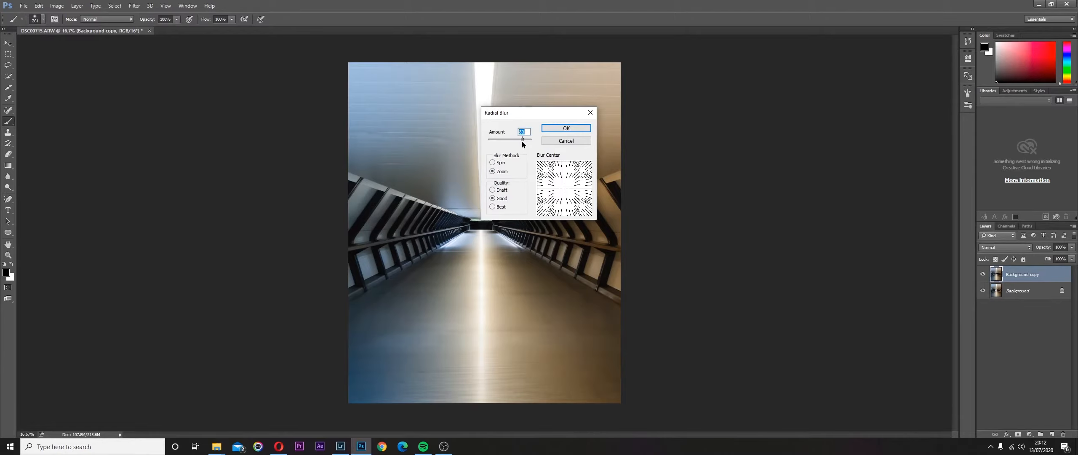
left_click(504, 207)
left_click(562, 128)
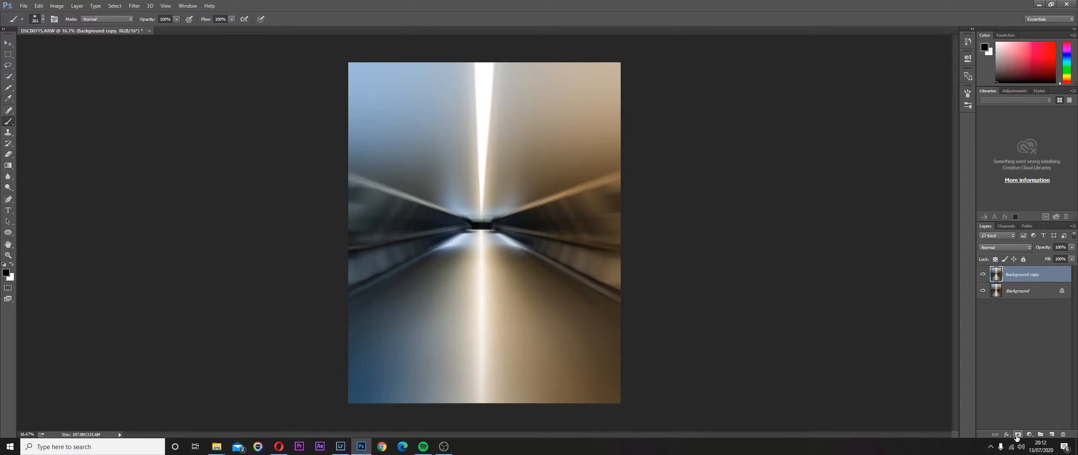
left_click(1017, 435)
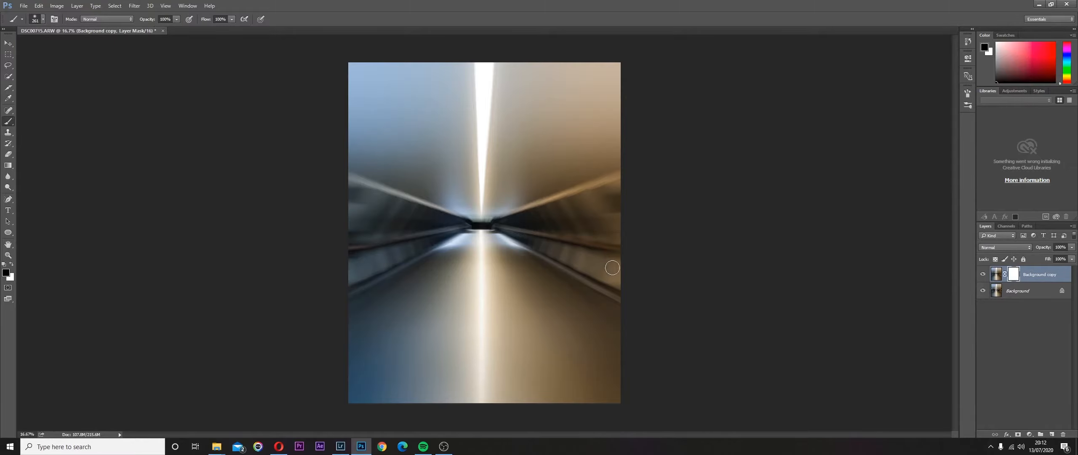